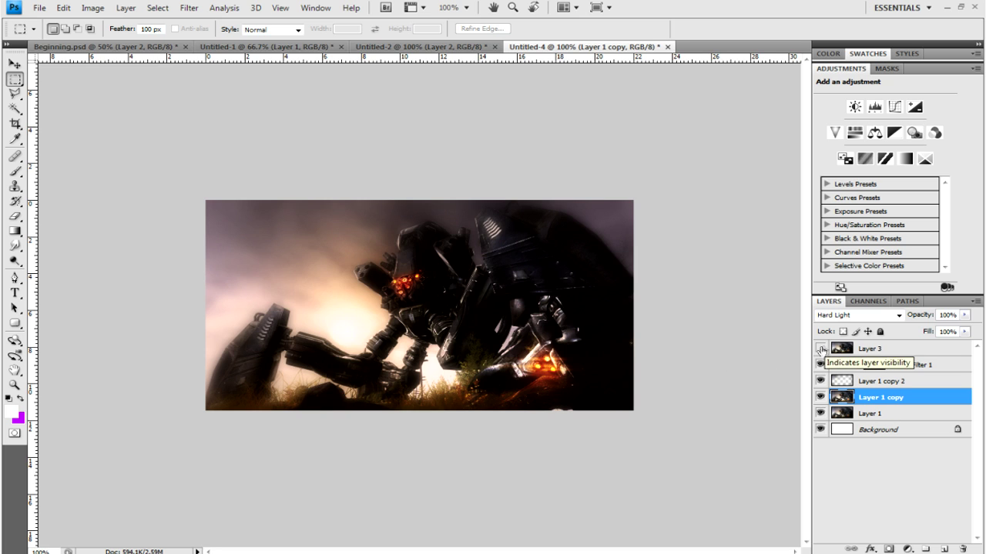
Compare against the original photo, then paste the robot image into a new 640×360 document
click(821, 349)
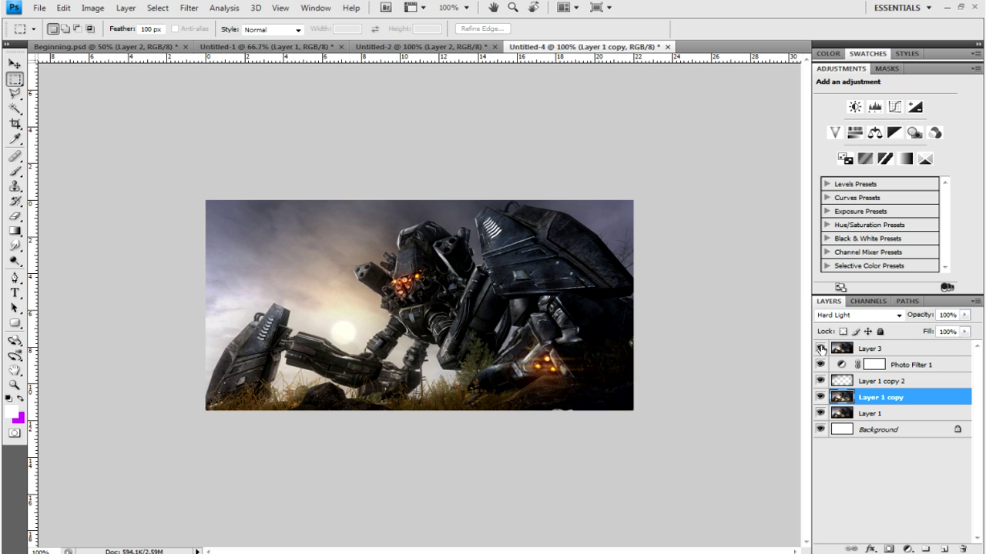
click(821, 348)
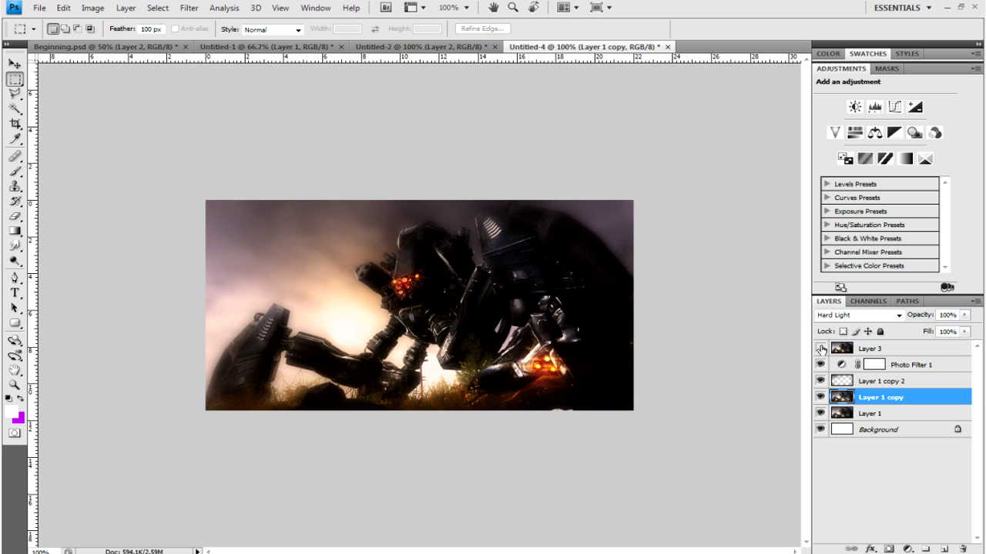
key(ctrl+n)
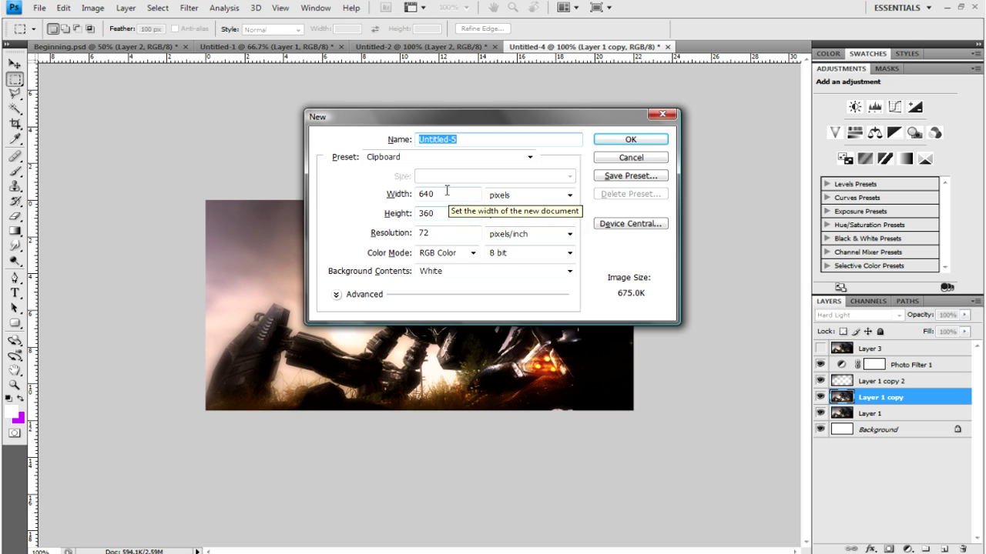
click(630, 139)
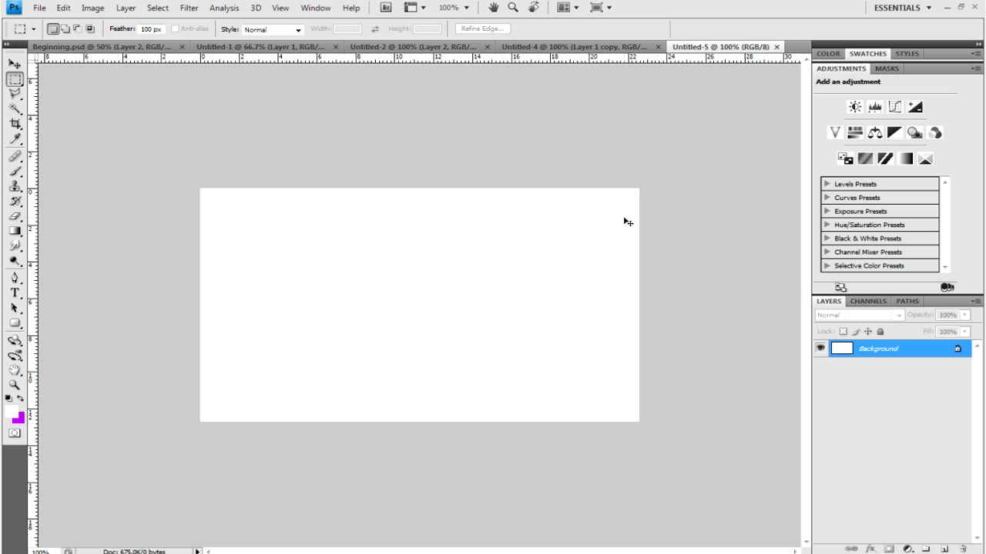
key(ctrl+v)
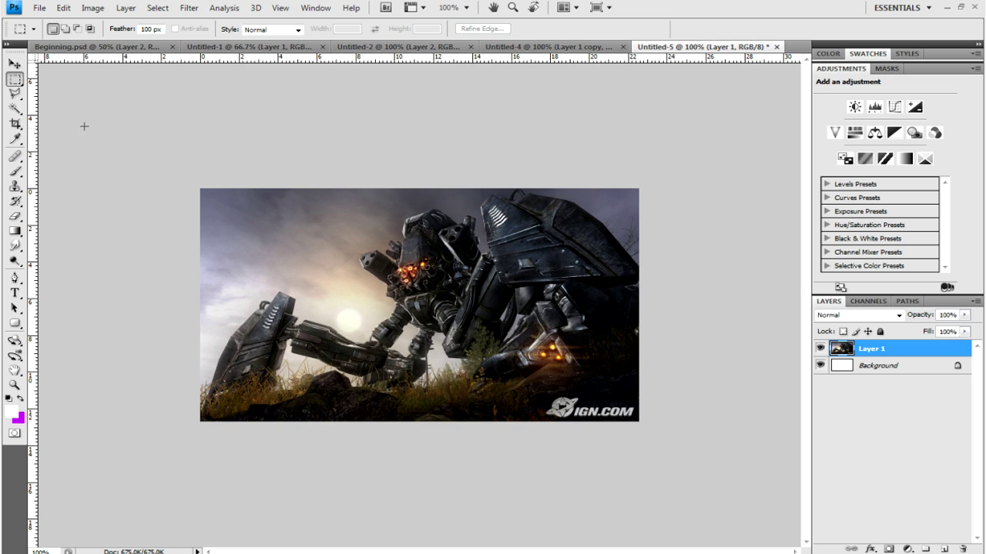
Crop the robot photo just above the IGN.COM watermark strip at the bottom
click(15, 124)
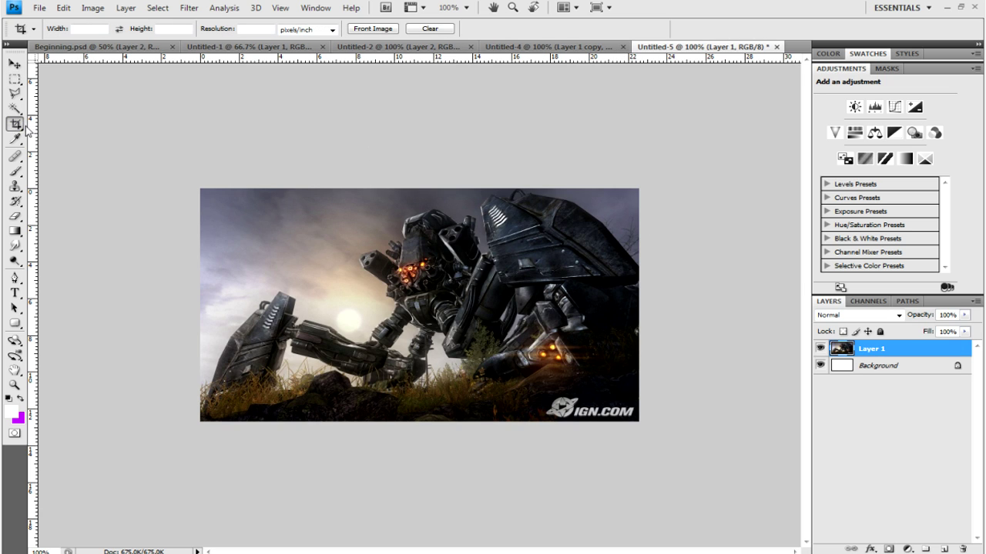
drag(200, 188, 696, 394)
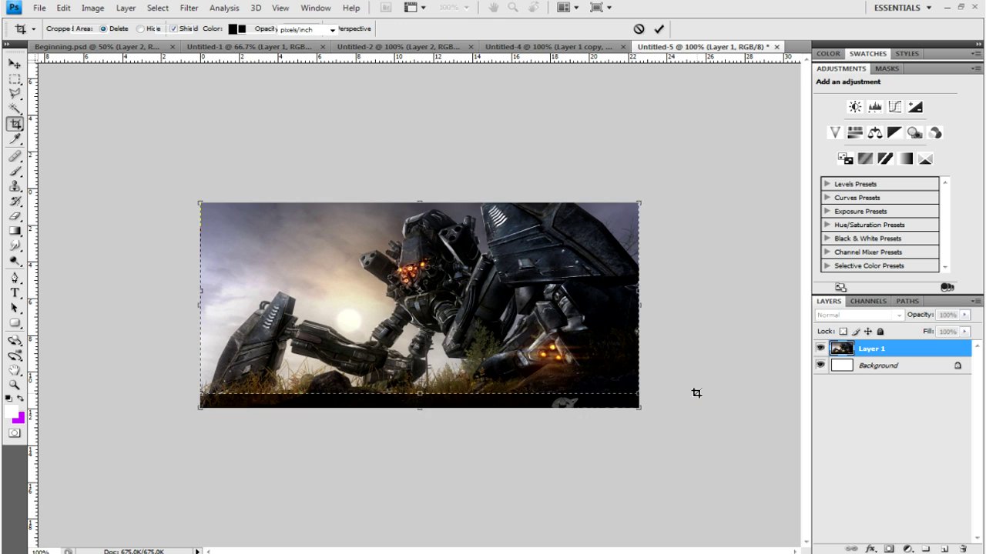
key(Return)
click(21, 69)
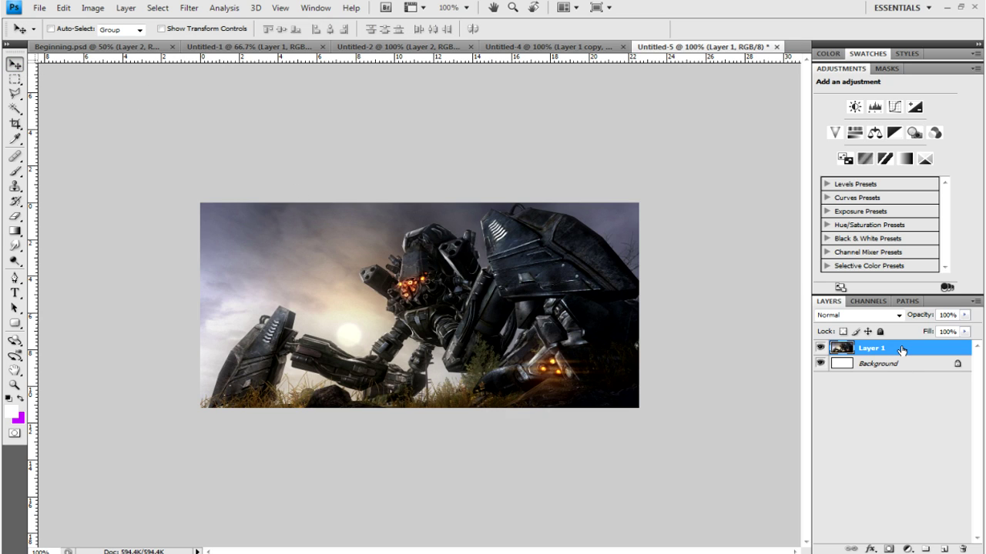
Duplicate Layer 1 and set the copy's blend mode to Hard Light
key(ctrl+j)
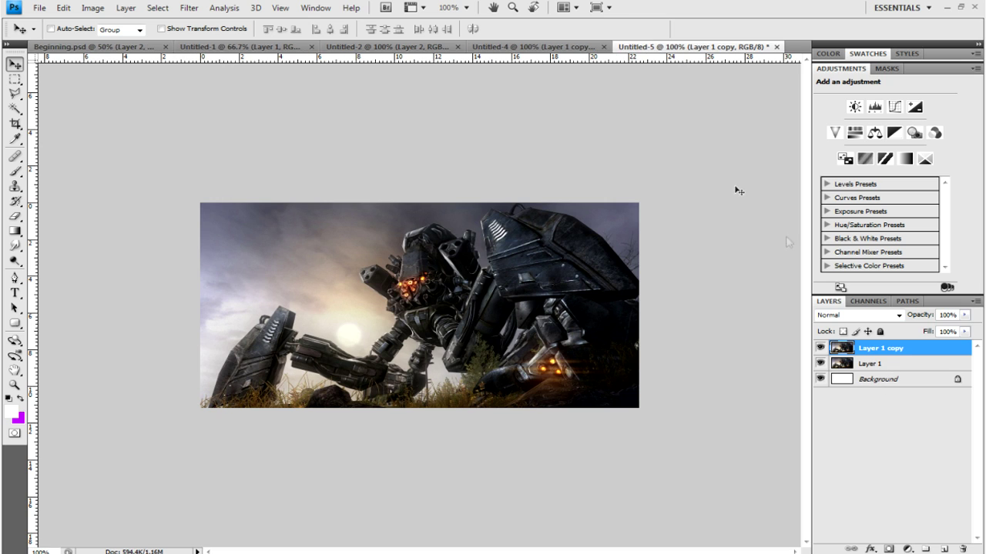
click(129, 7)
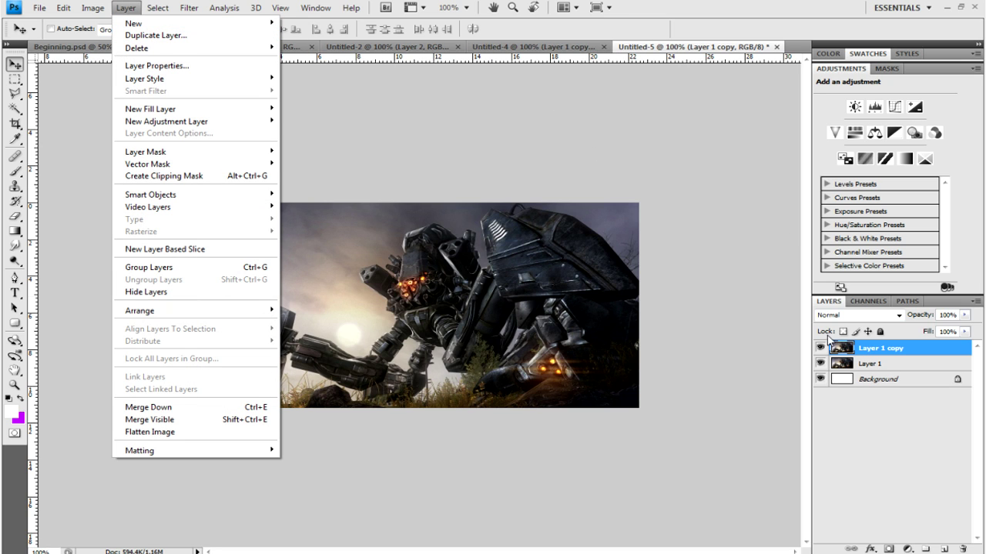
click(861, 353)
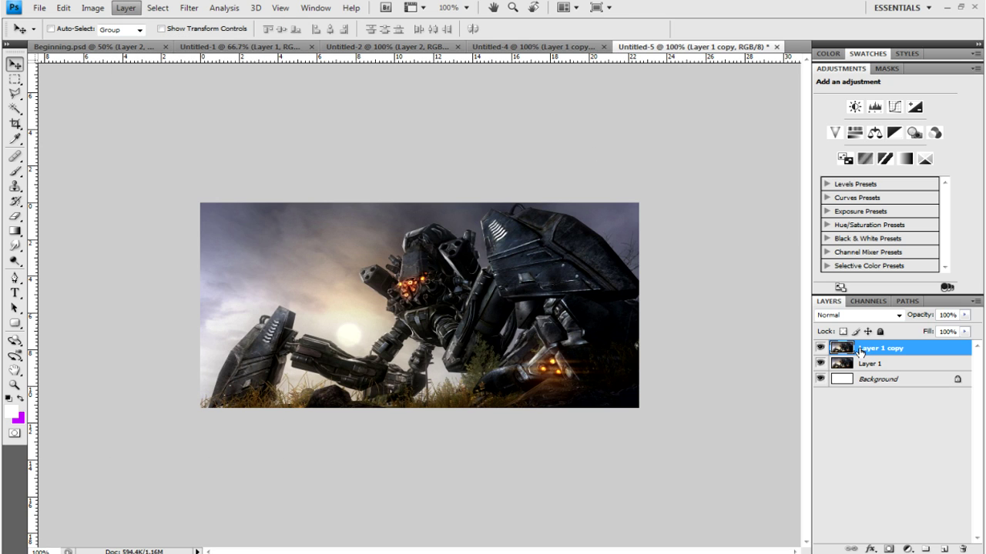
click(898, 316)
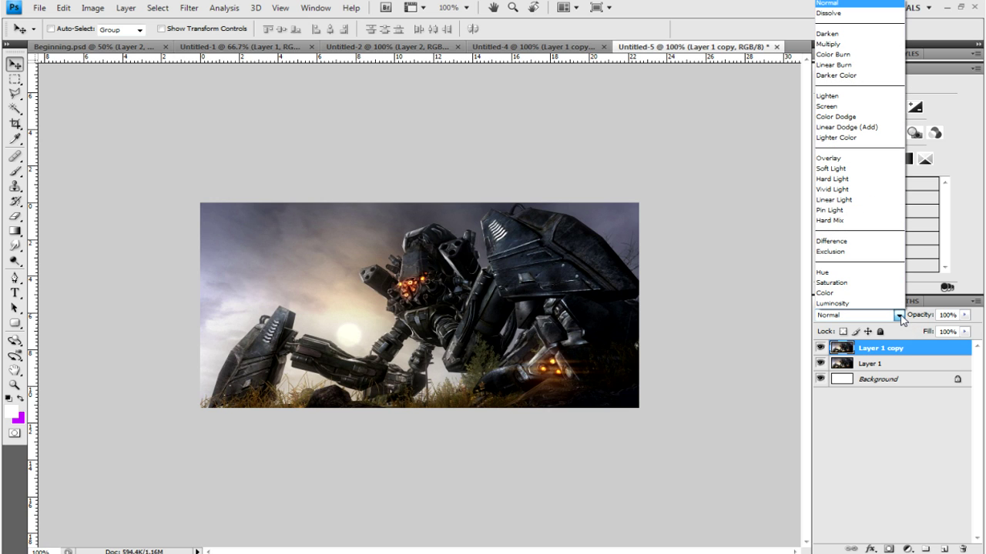
click(847, 180)
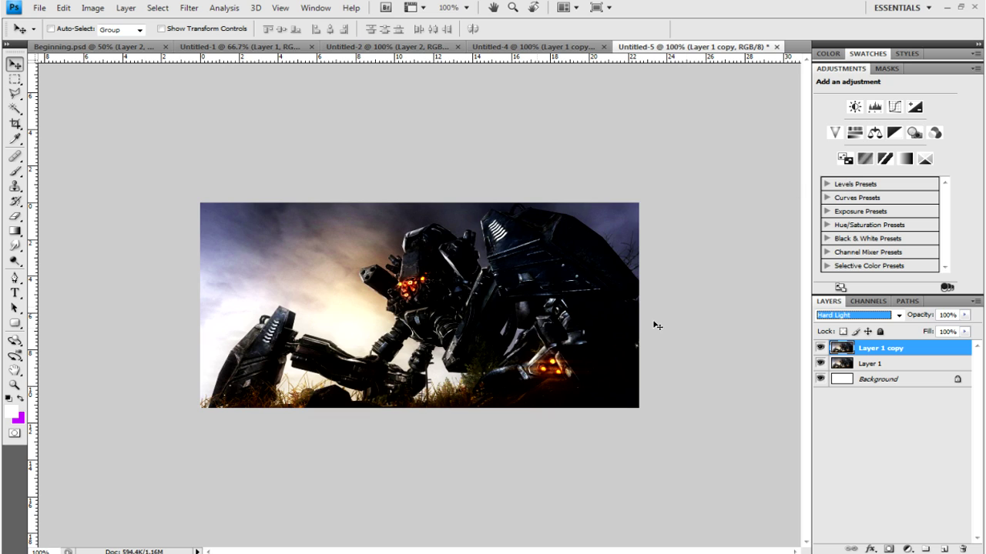
Apply a radius 8.0 Gaussian Blur to Layer 1, then reselect Layer 1 copy
click(870, 365)
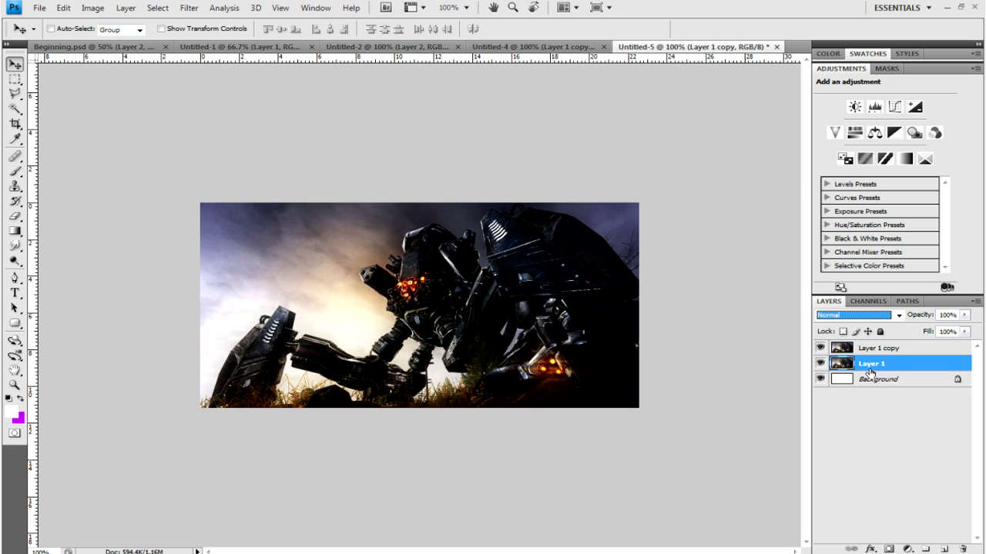
click(189, 8)
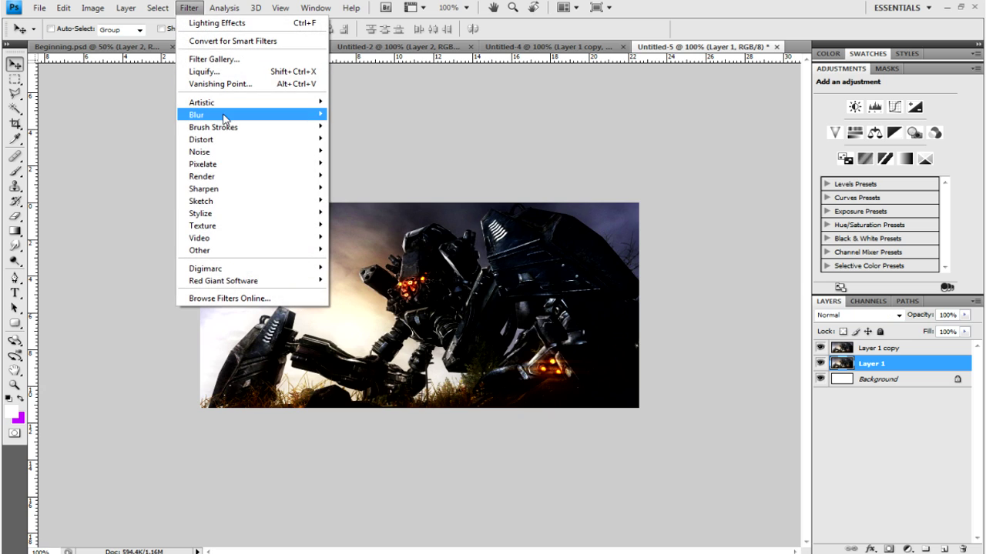
mouse_move(220, 116)
click(366, 163)
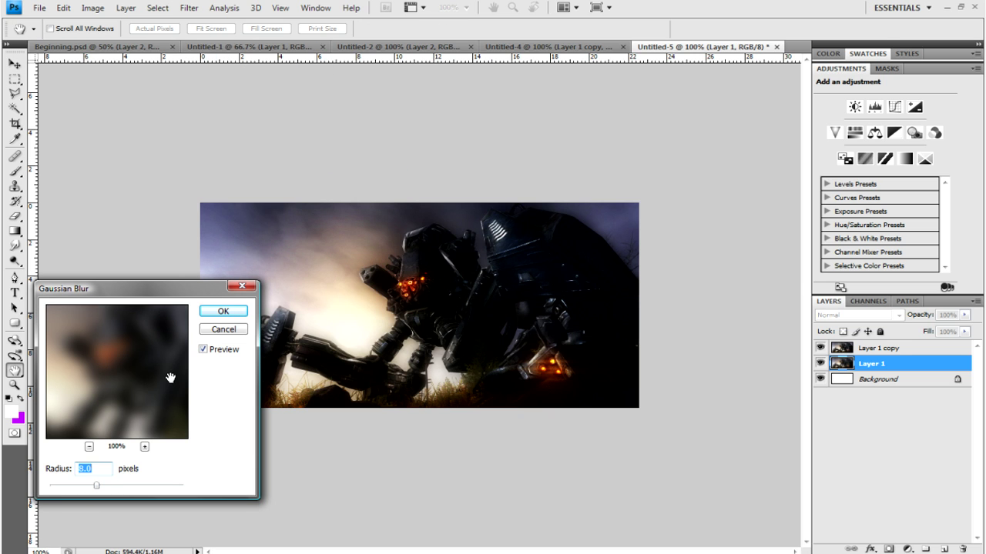
click(208, 316)
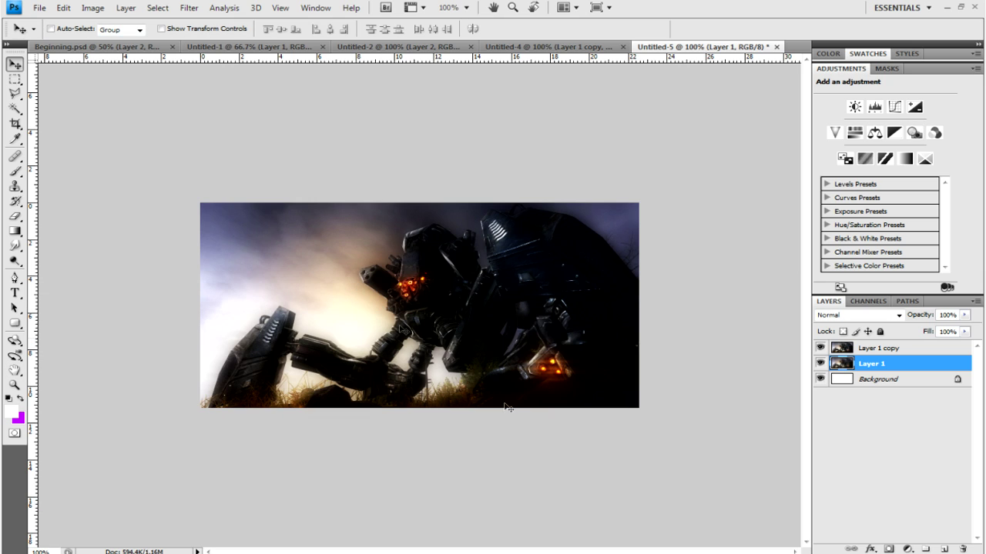
click(857, 349)
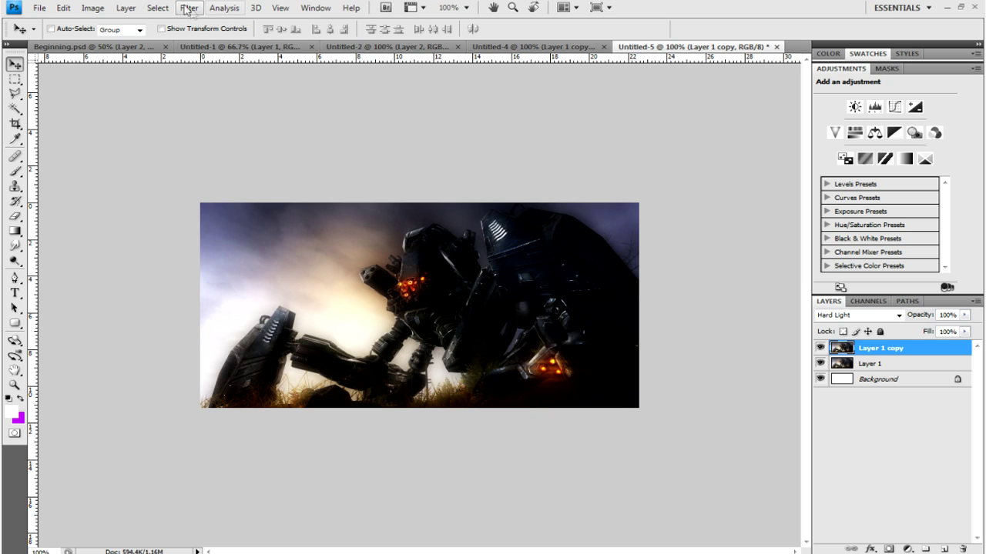
Light Layer 1 copy with a Spotlight at intensity 33 and focus 32, aimed upper left
click(185, 9)
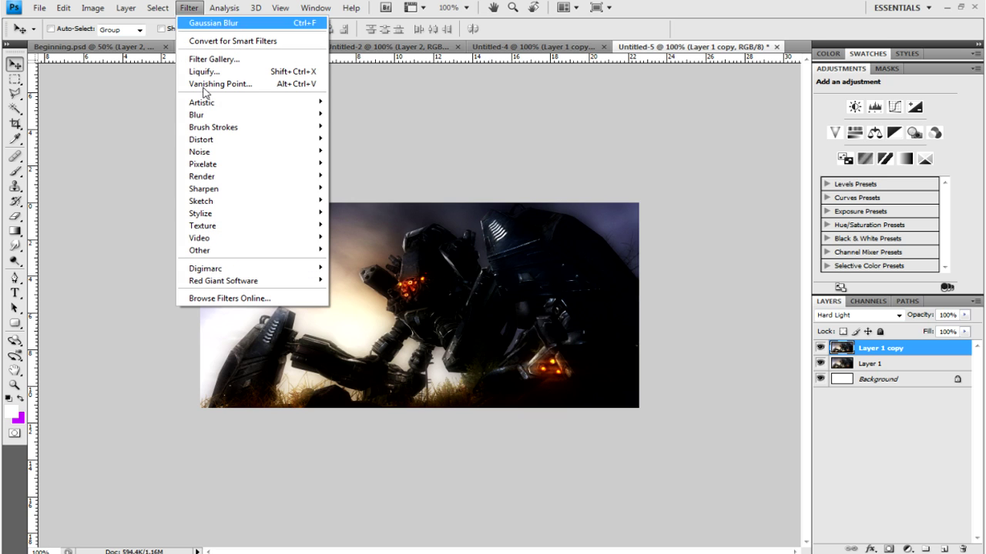
mouse_move(229, 179)
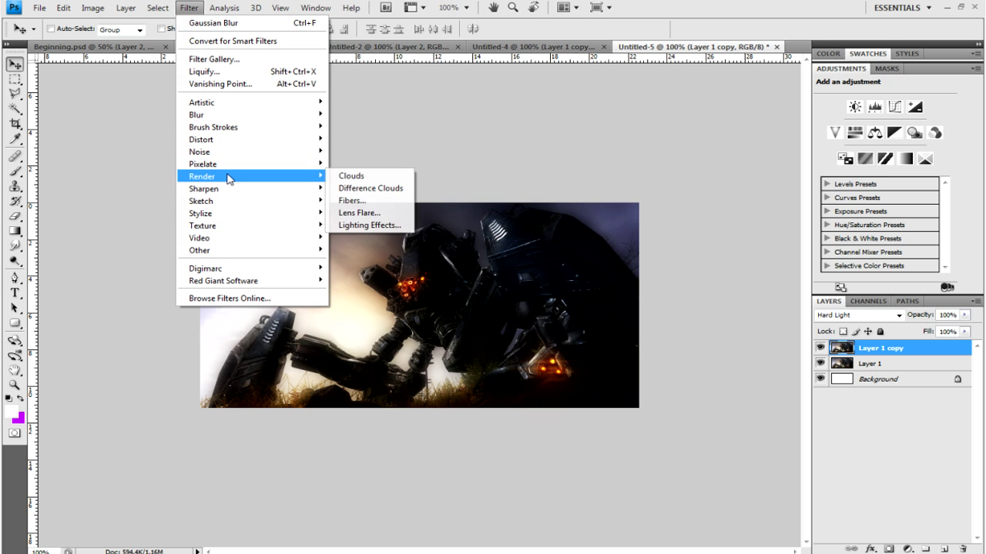
click(374, 226)
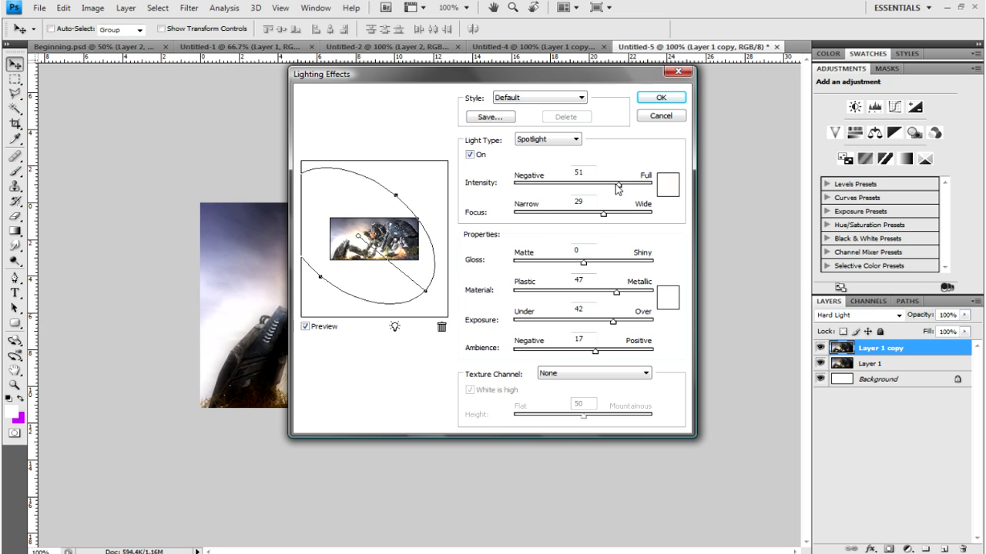
drag(617, 189, 606, 188)
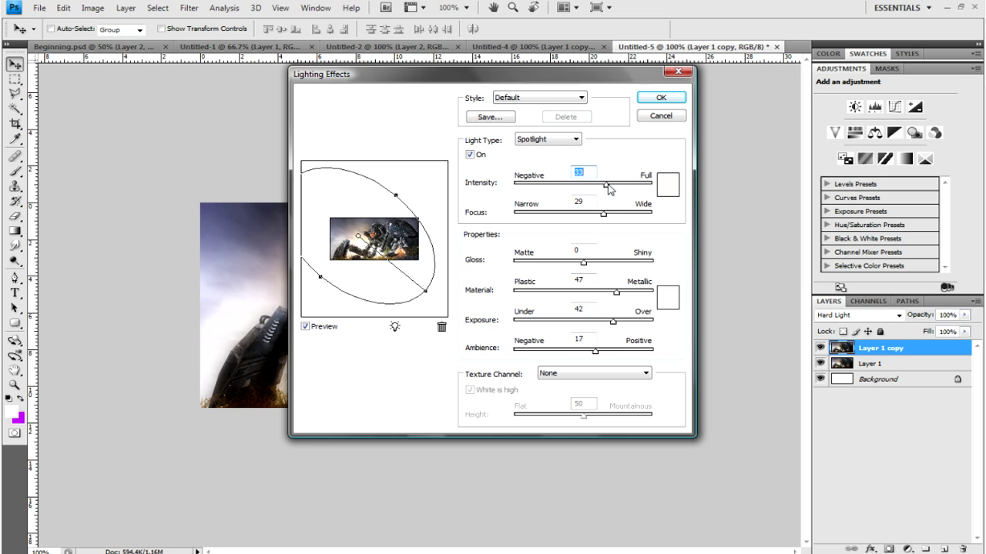
mouse_move(603, 218)
mouse_down()
mouse_move(616, 220)
mouse_move(605, 220)
mouse_up()
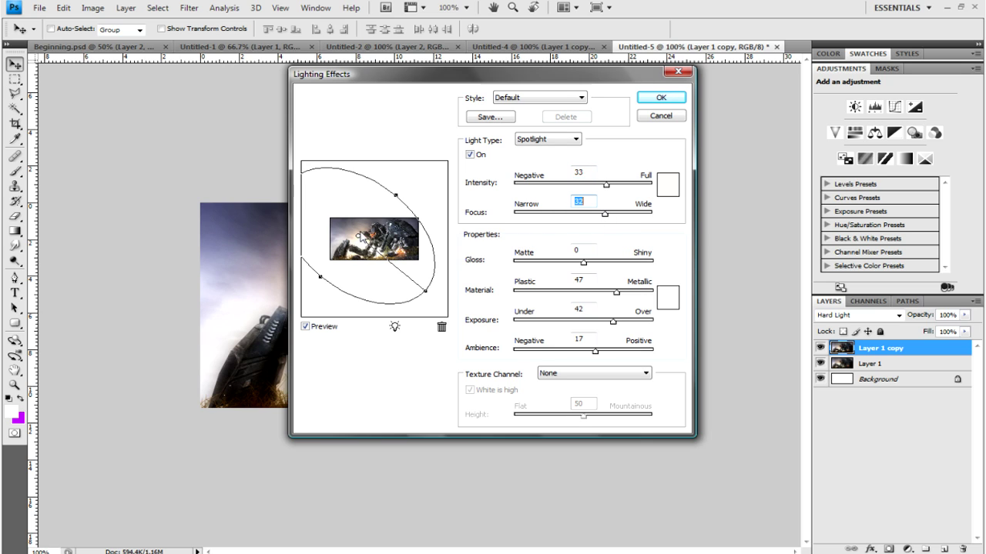
mouse_move(359, 240)
mouse_down()
mouse_move(348, 230)
mouse_move(366, 246)
mouse_move(356, 239)
mouse_up()
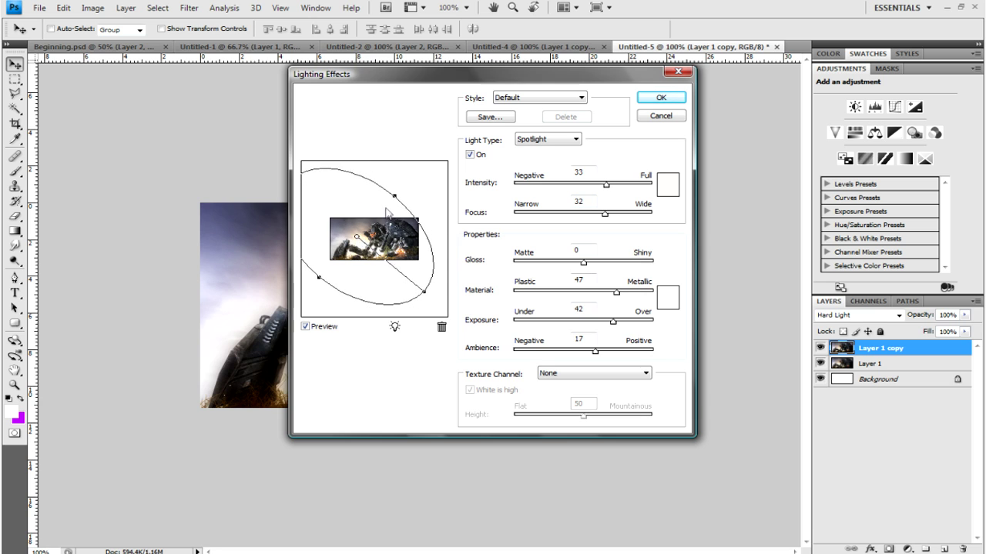
drag(391, 197, 389, 201)
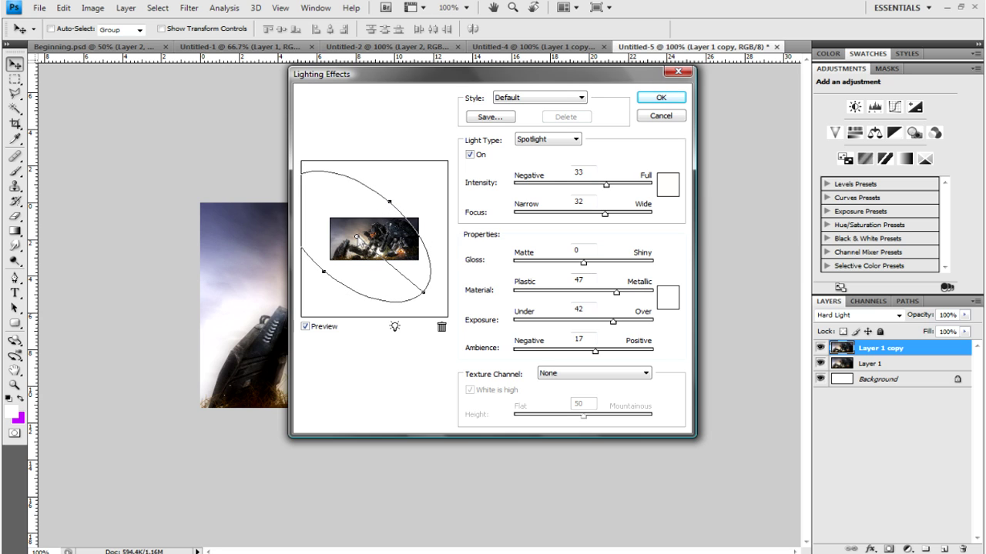
drag(356, 235, 357, 233)
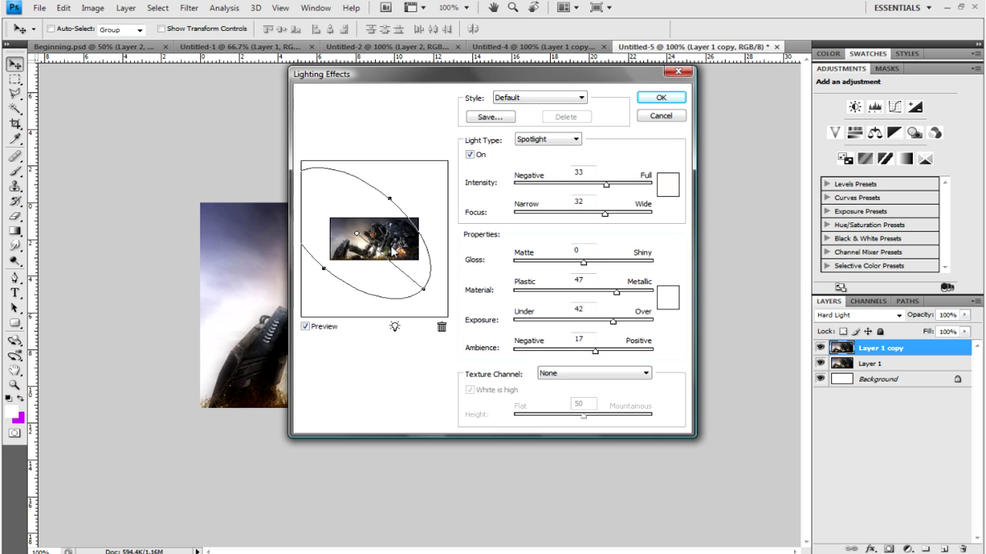
click(666, 102)
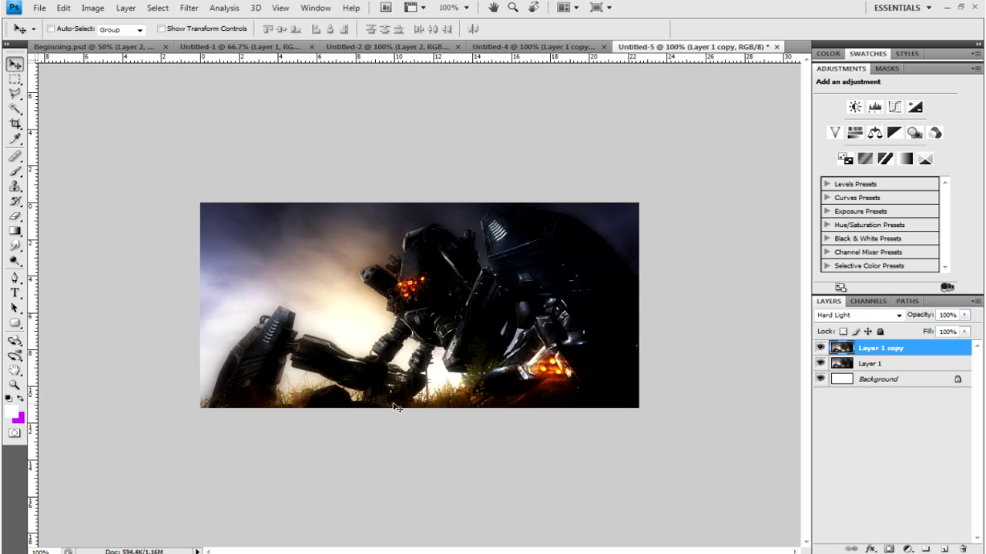
Duplicate Layer 1 and move the new copy to the top of the layer stack
click(875, 371)
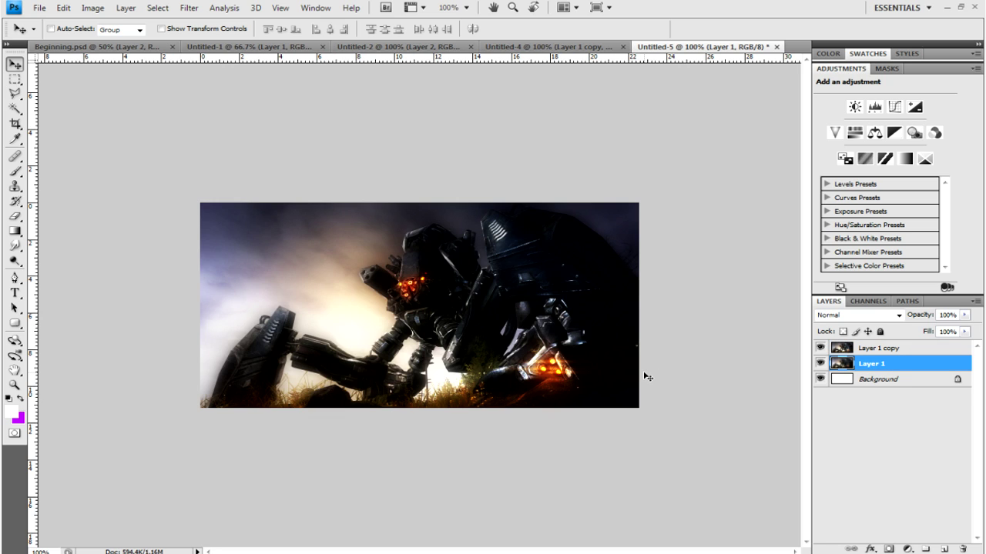
key(ctrl+j)
mouse_move(878, 353)
mouse_down()
mouse_move(880, 377)
mouse_move(878, 348)
mouse_up()
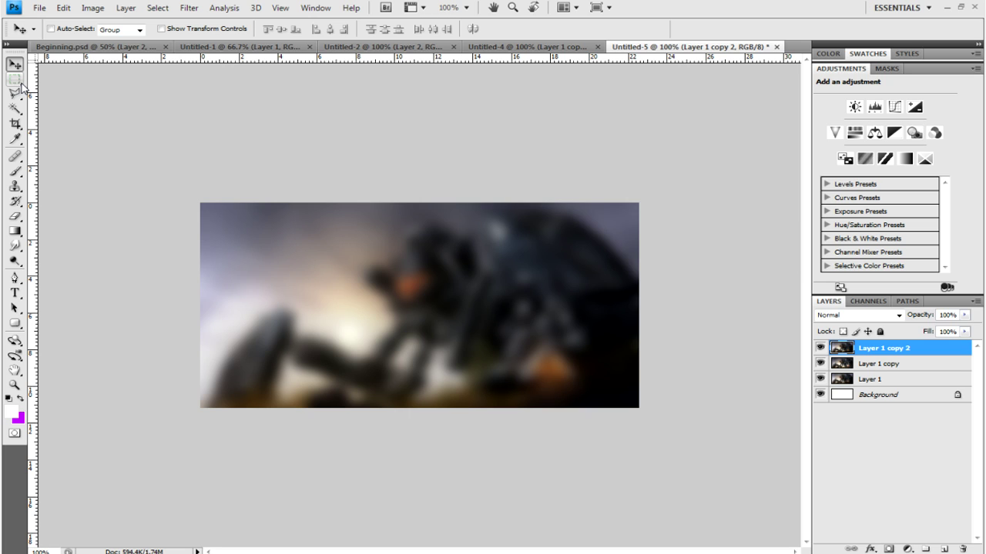
click(21, 84)
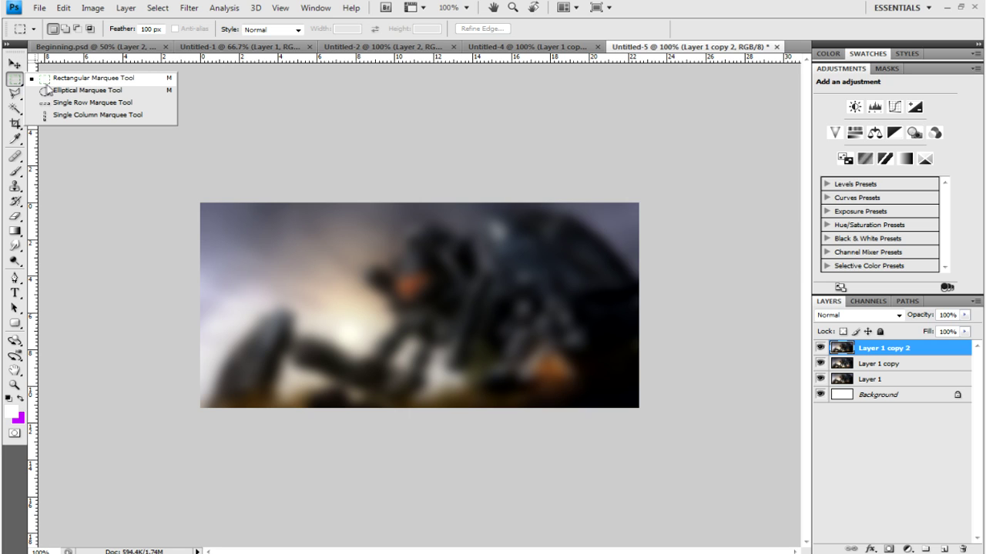
Delete a 100 px-feathered rectangle from Layer 1 copy 2's centre, leaving blurred edges
click(49, 81)
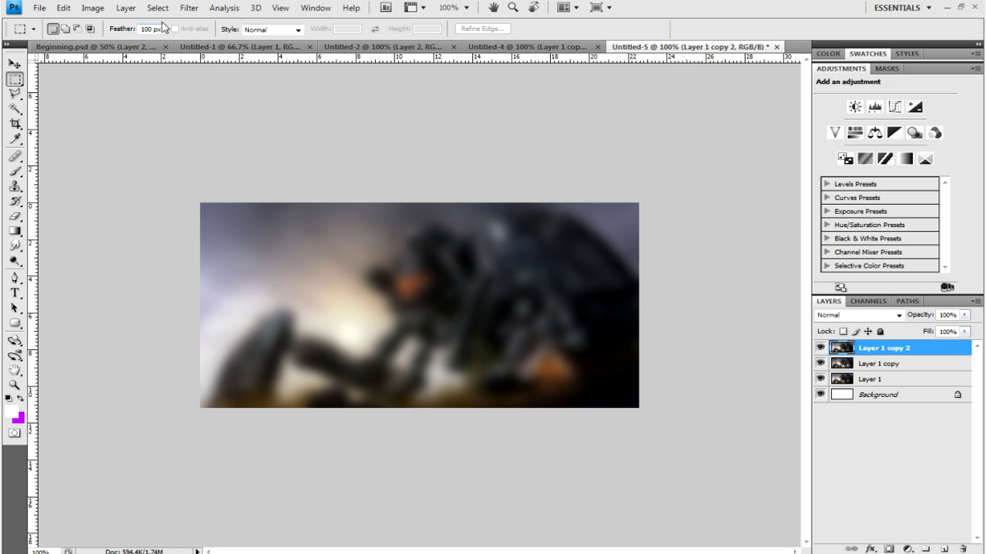
click(160, 28)
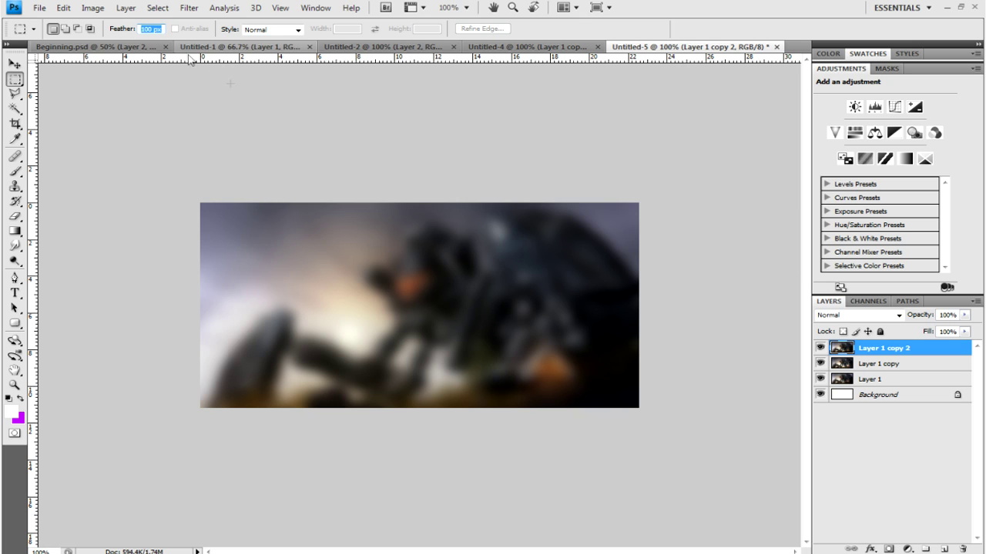
key(Right)
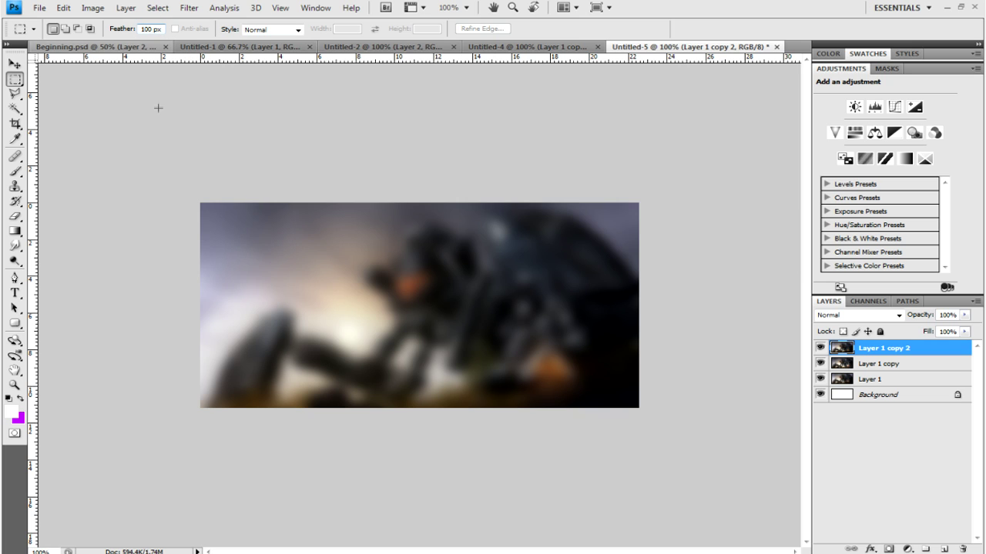
drag(276, 224, 716, 481)
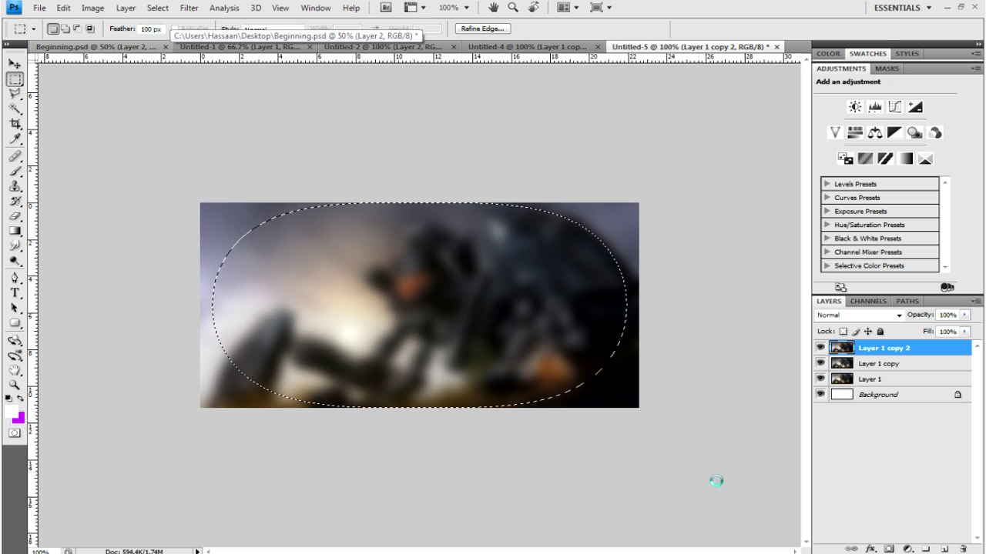
key(Delete)
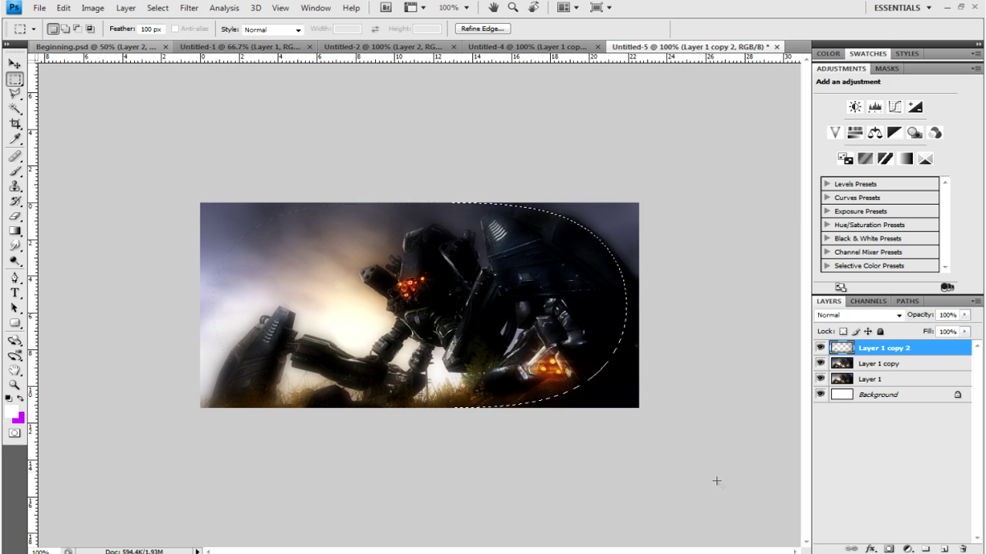
key(ctrl+d)
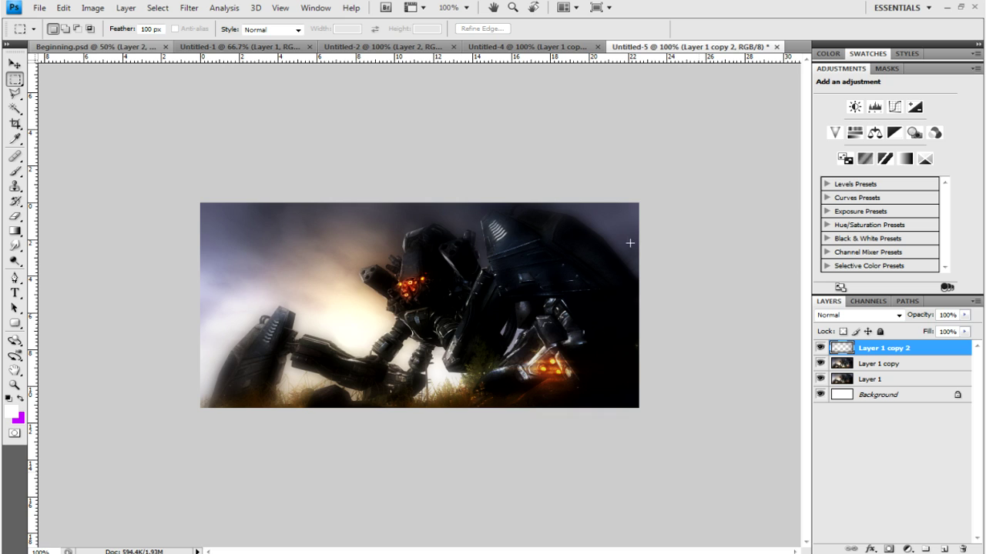
click(496, 48)
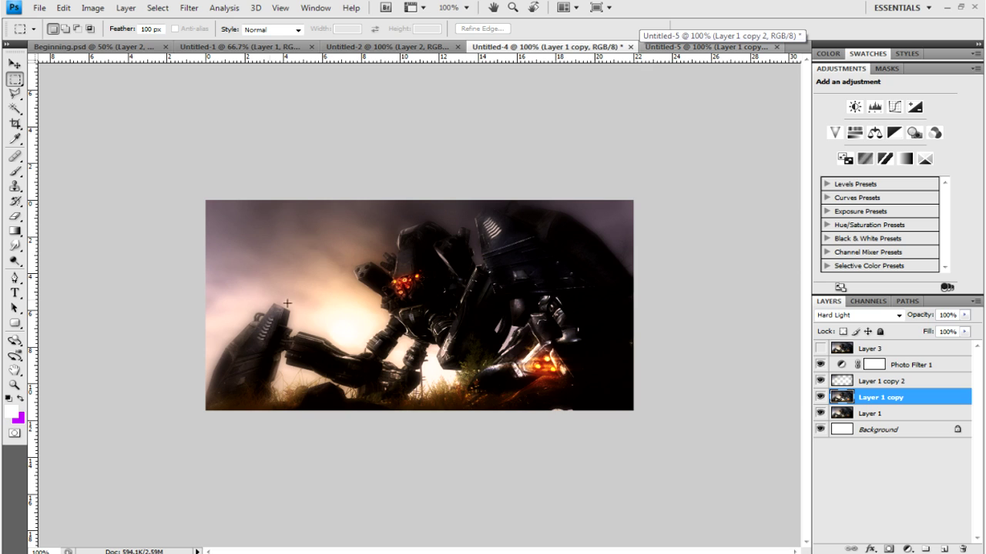
click(707, 48)
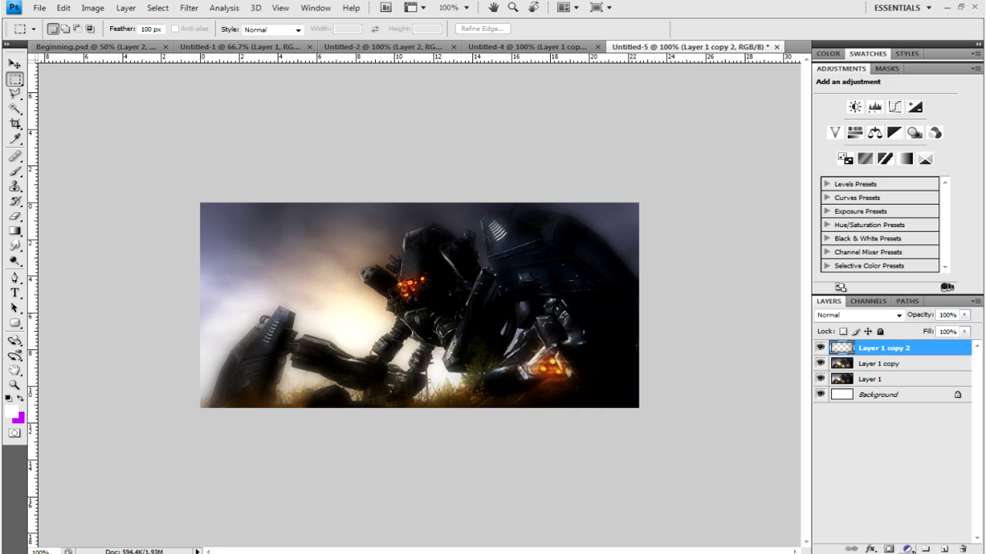
Add a Photo Filter adjustment layer using orange ff8d31 at 45% density
click(908, 550)
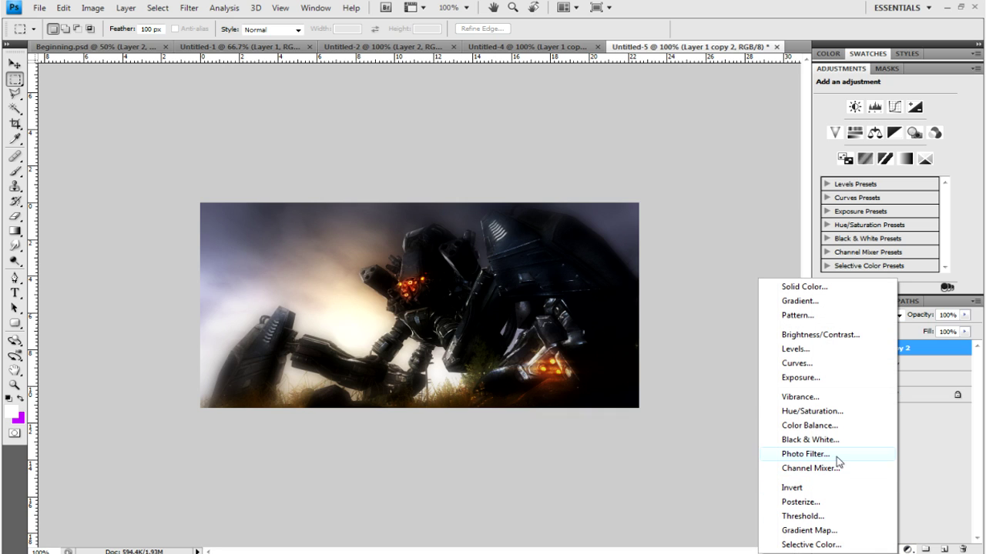
click(805, 455)
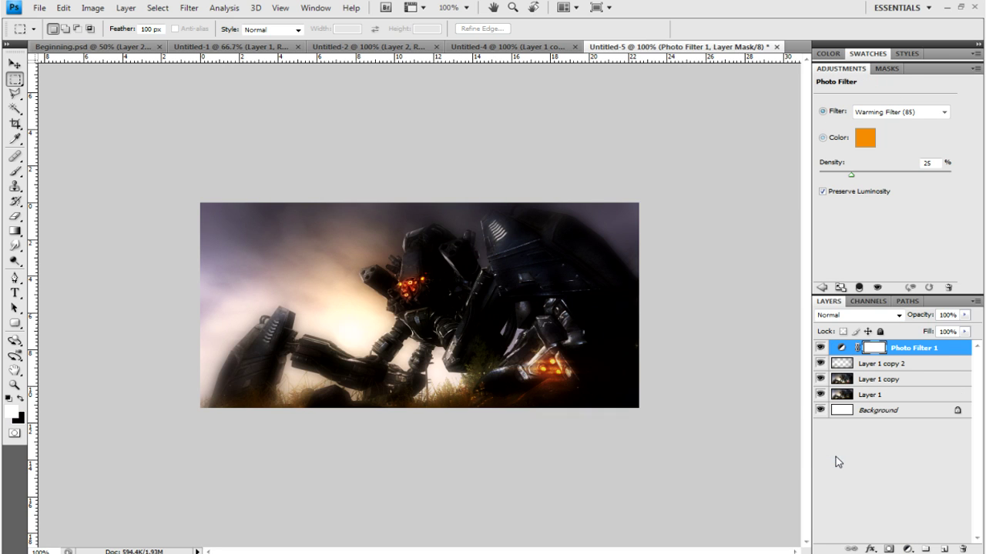
click(865, 142)
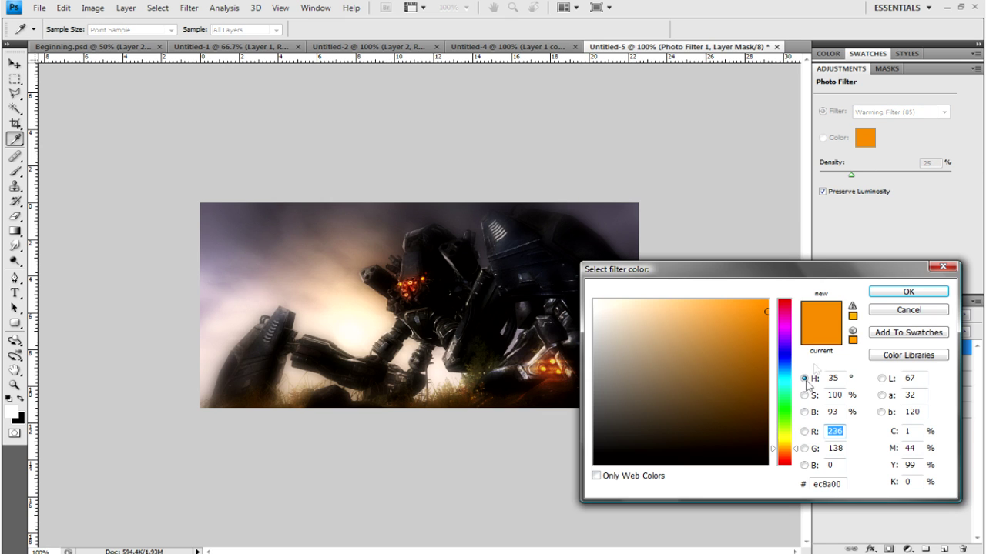
mouse_move(786, 451)
mouse_down()
mouse_move(787, 441)
mouse_move(786, 458)
mouse_up()
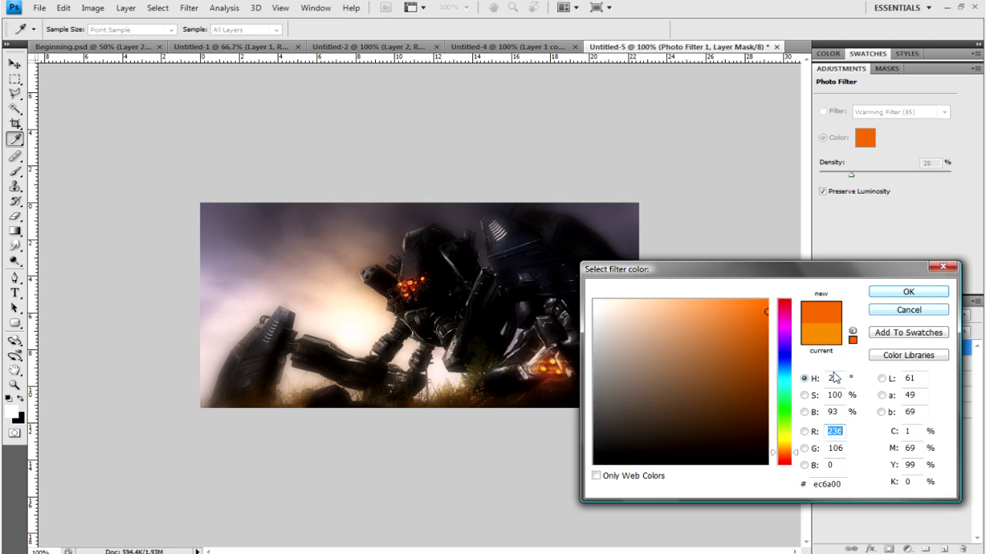
click(738, 305)
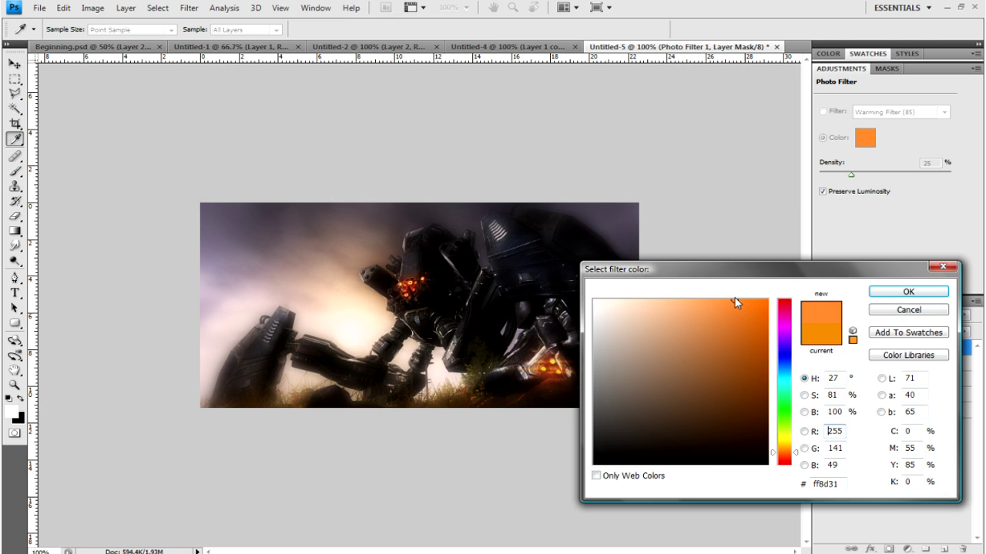
click(908, 291)
drag(851, 175, 878, 178)
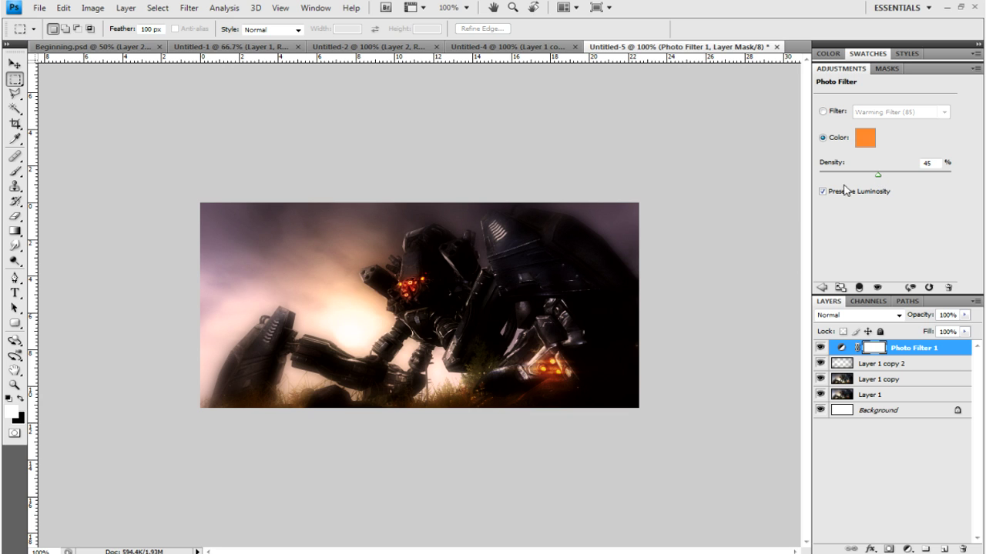
Change the Photo Filter colour from orange to yellow ffc731
click(864, 137)
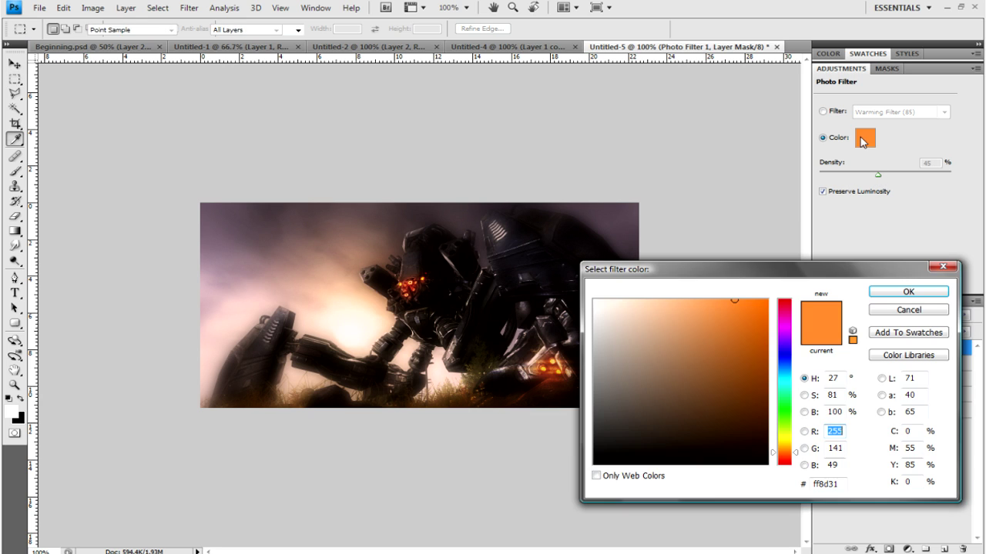
drag(787, 461, 785, 453)
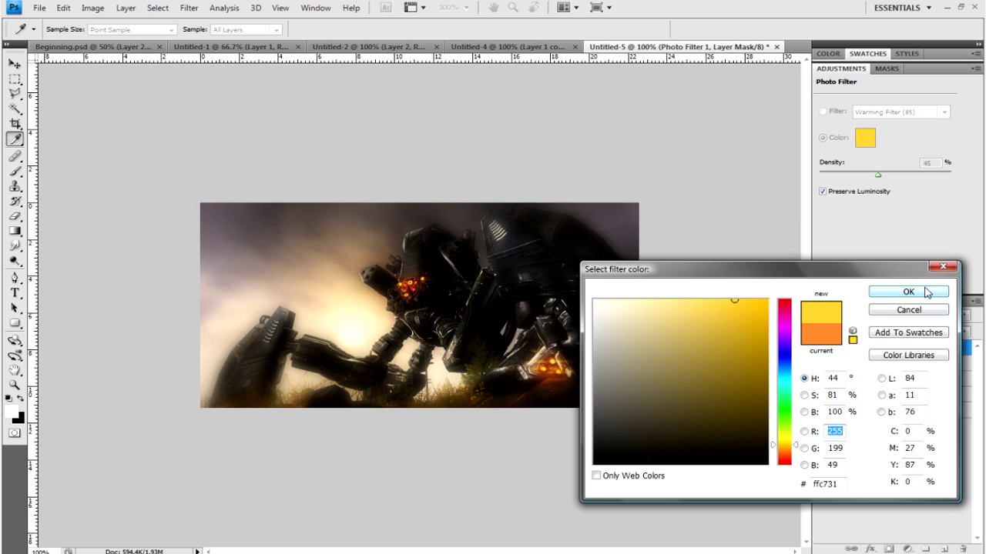
click(885, 293)
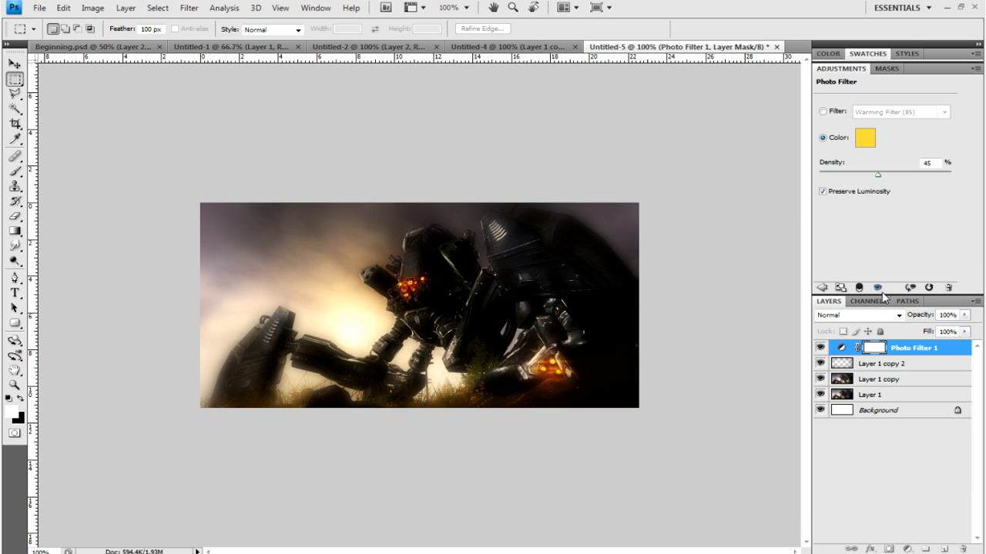